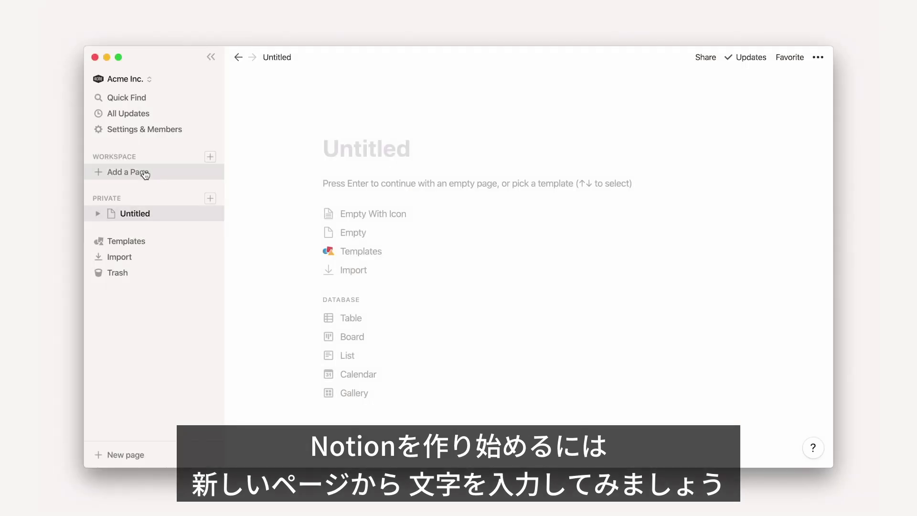
Step: Create a new Untitled page in the workspace from the sidebar
left_click(143, 174)
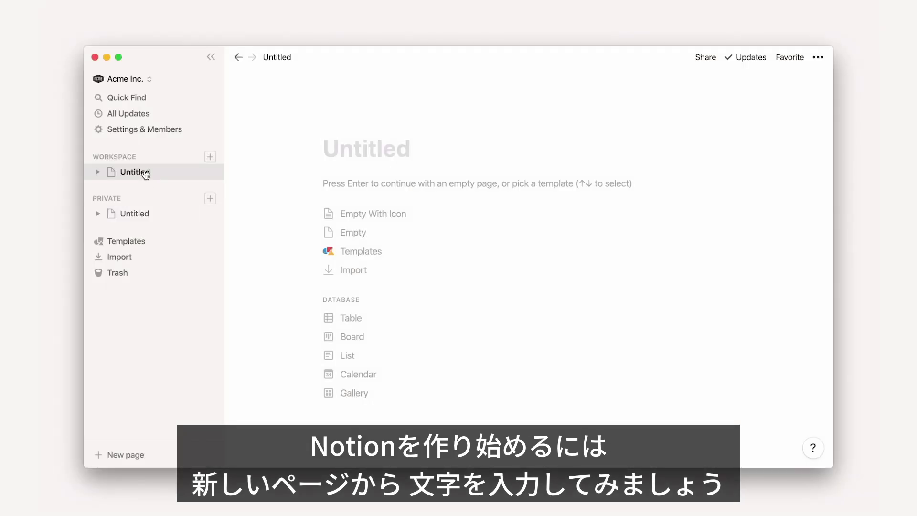
Step: Start an empty page with an icon, titled 'Rimbaud, Verlaine and the green fairy'
left_click(320, 211)
type("Rimbaud, Verl")
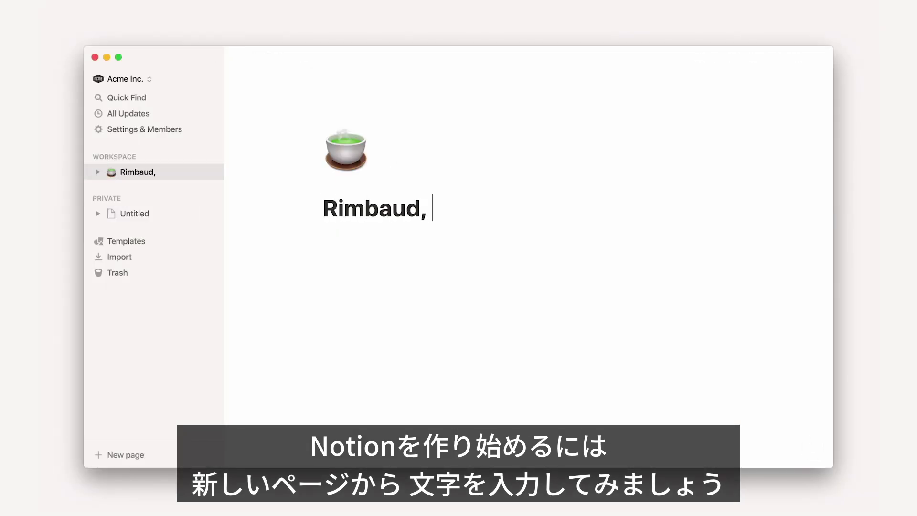
type("aine and the green fairy")
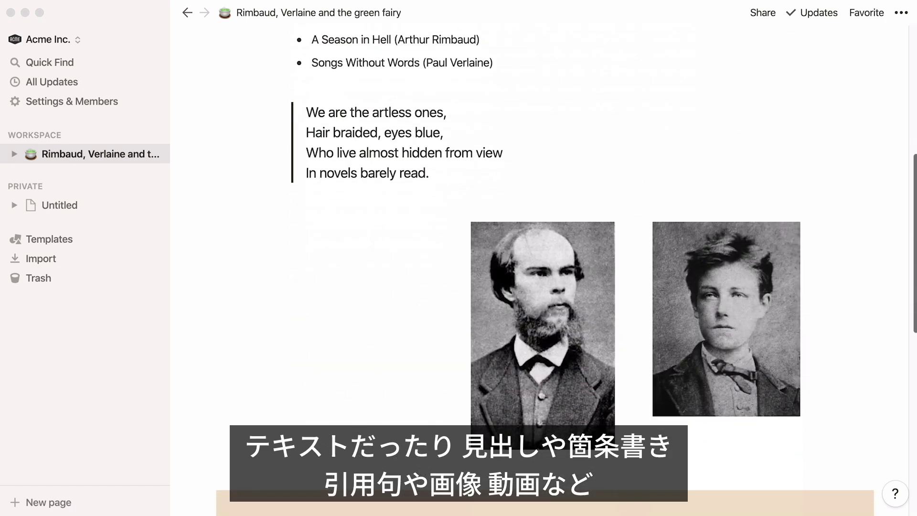
scroll(545, 271, "down", 8)
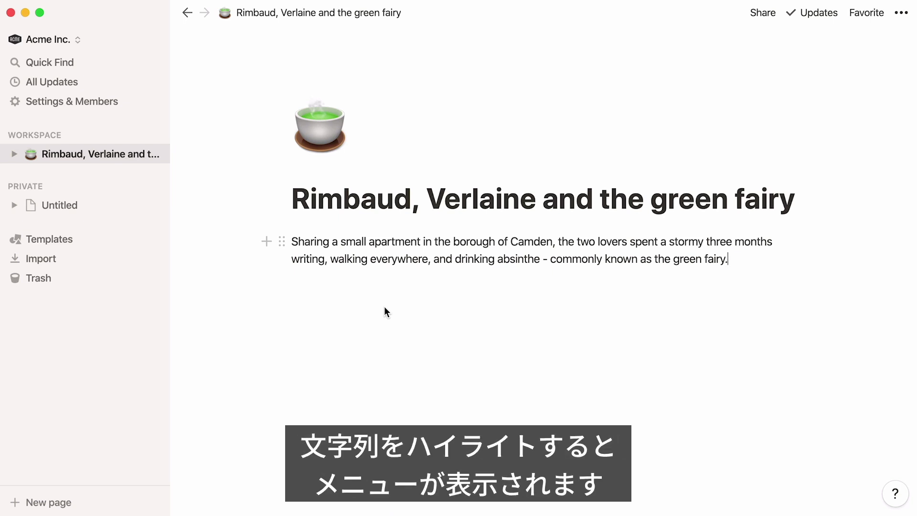
Step: Turn the Camden paragraph into a Heading 3, then a sub-page, then a to-do
triple_click(422, 241)
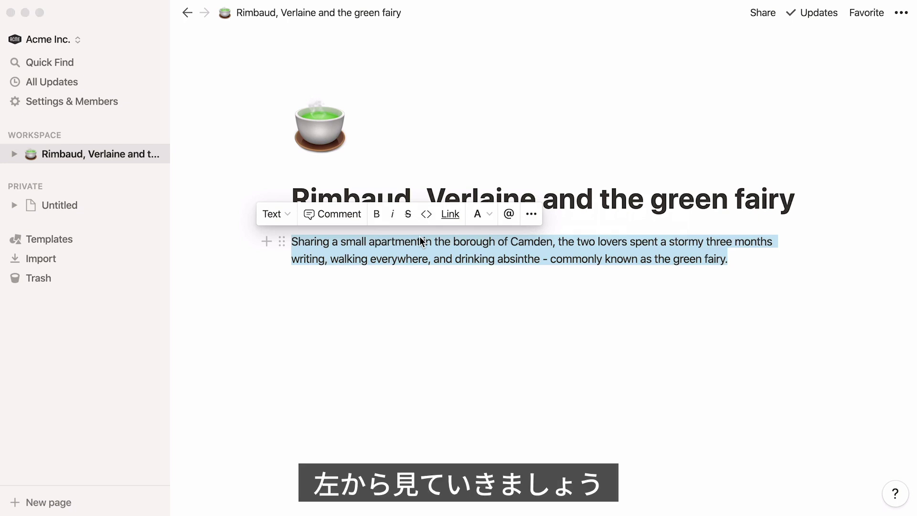
left_click(284, 217)
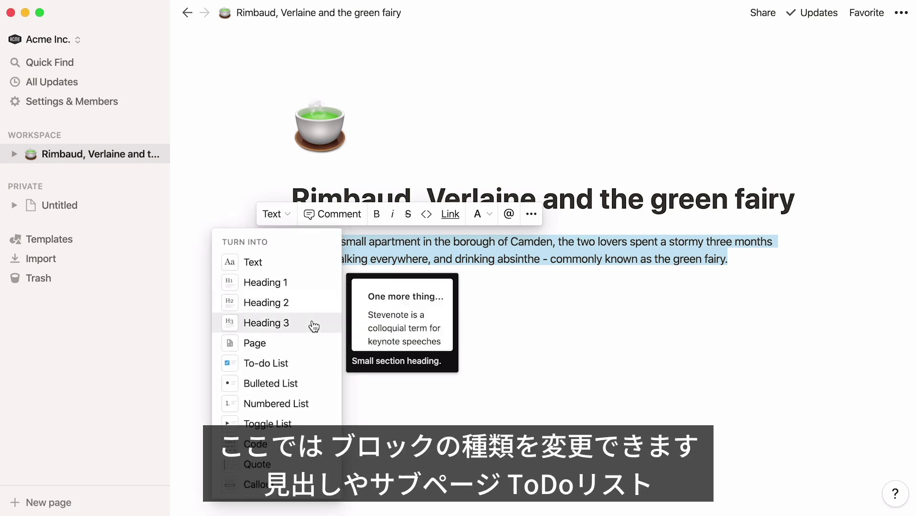
key("Return")
key("super+alt+9")
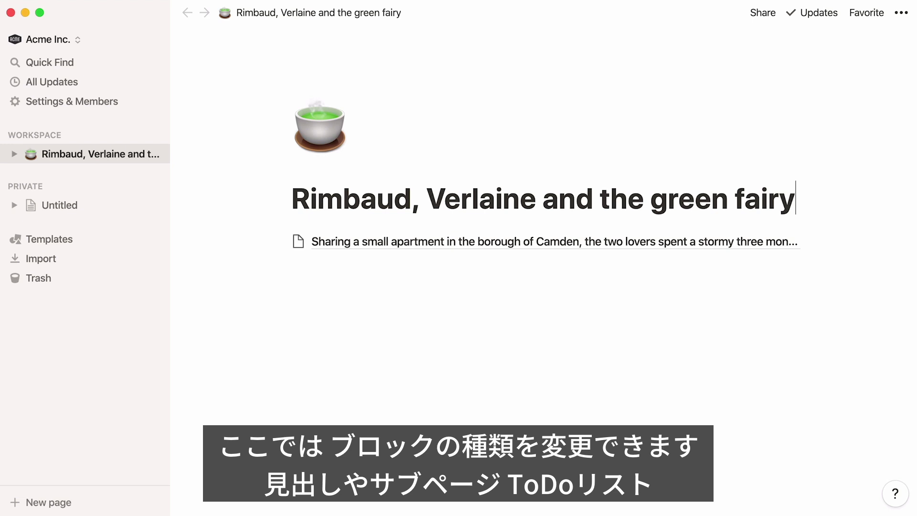
key("super+alt+4")
Step: Cycle the block through toggle, code, quote and callout, then back to plain text
key("super+alt+7")
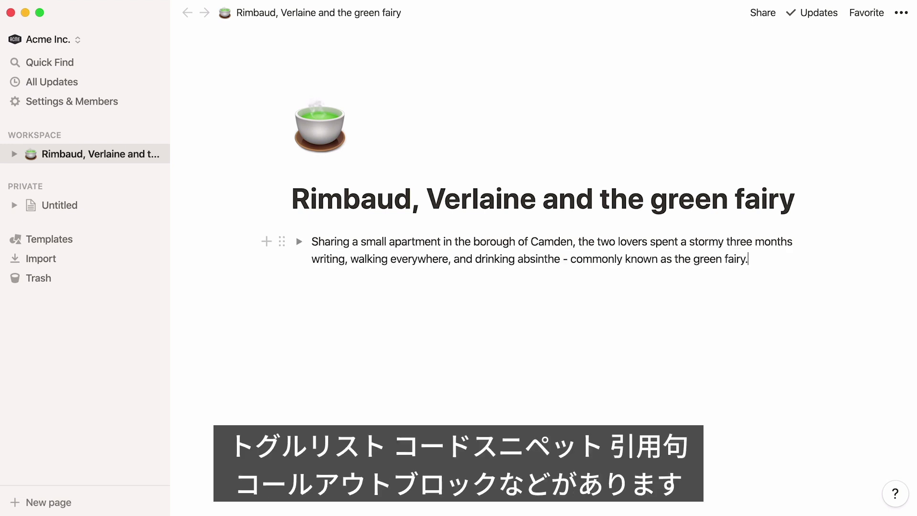
key("super+alt+8")
key("super+alt+9")
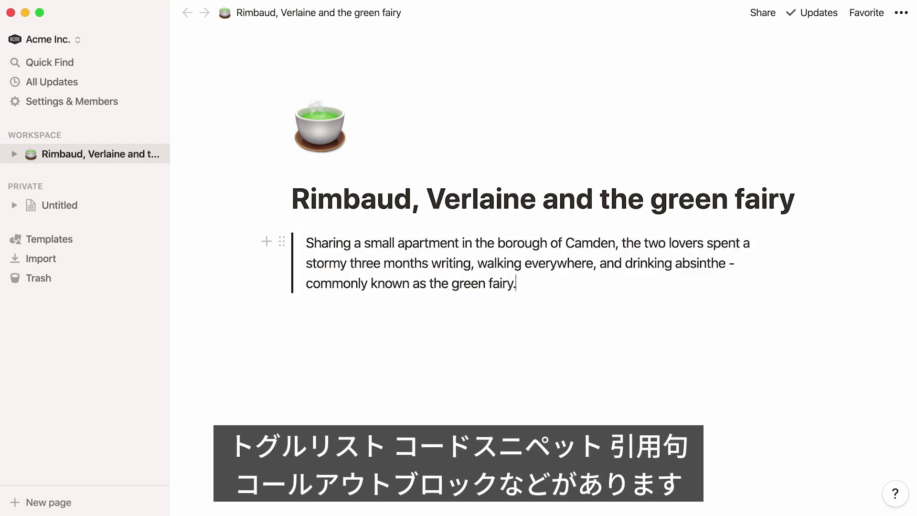
key("super+alt+0")
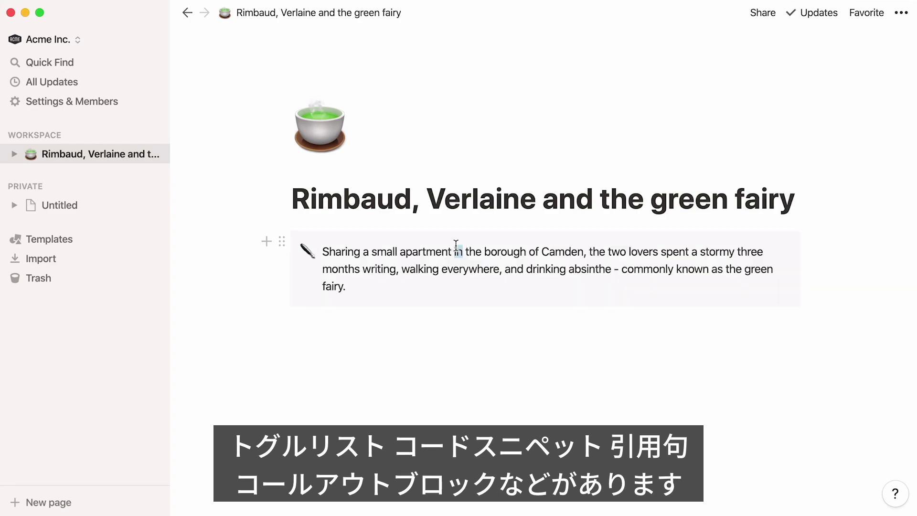
key("super+a")
left_click(323, 229)
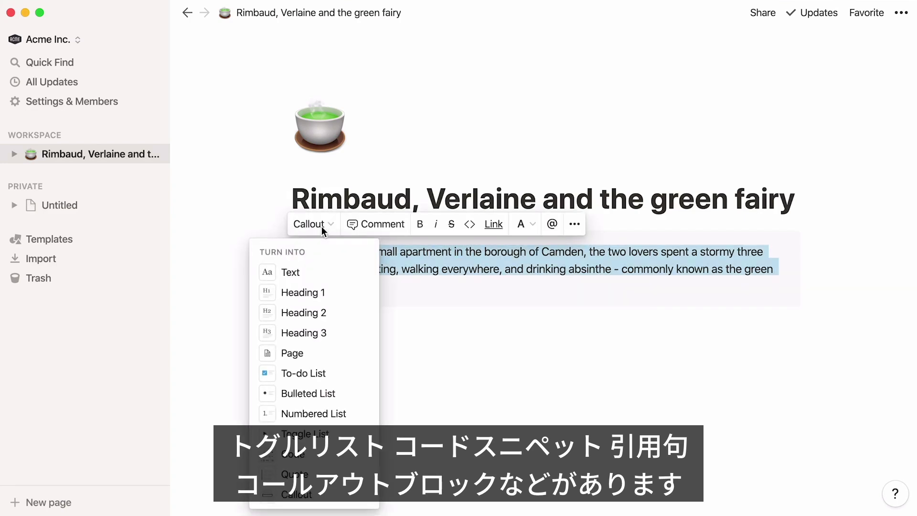
left_click(324, 265)
left_click(346, 220)
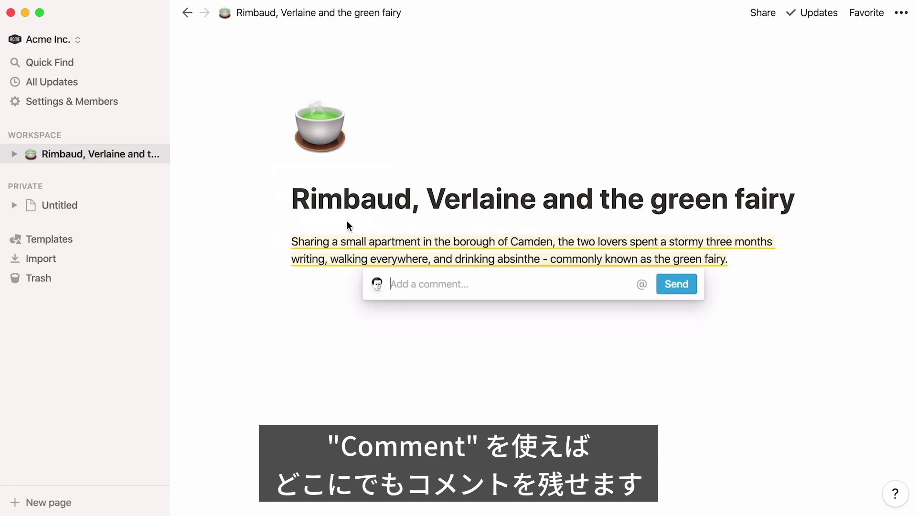
type("Alex, can you specify a date")
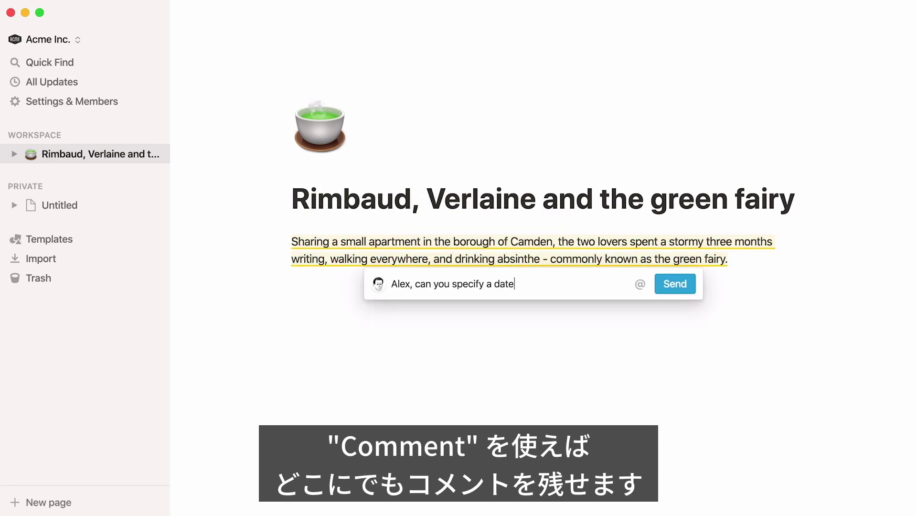
type("?")
left_click_drag(409, 284, 388, 285)
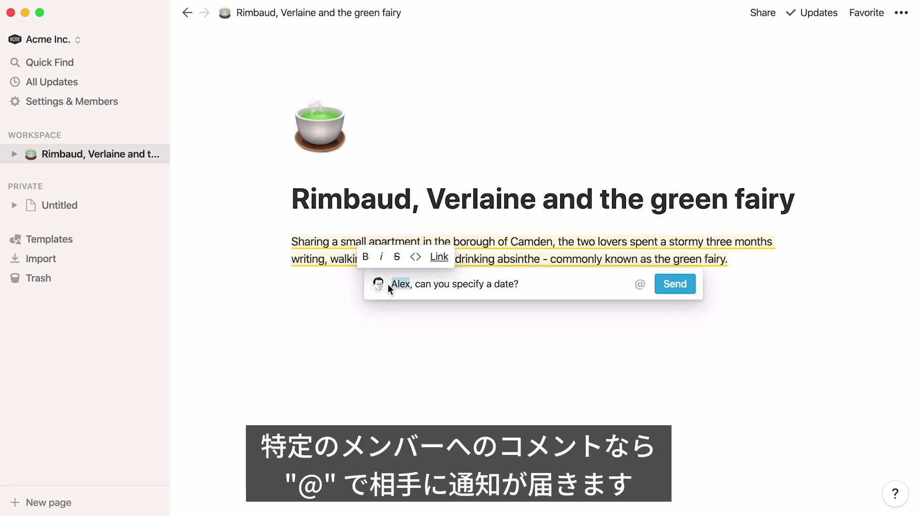
type("@alex")
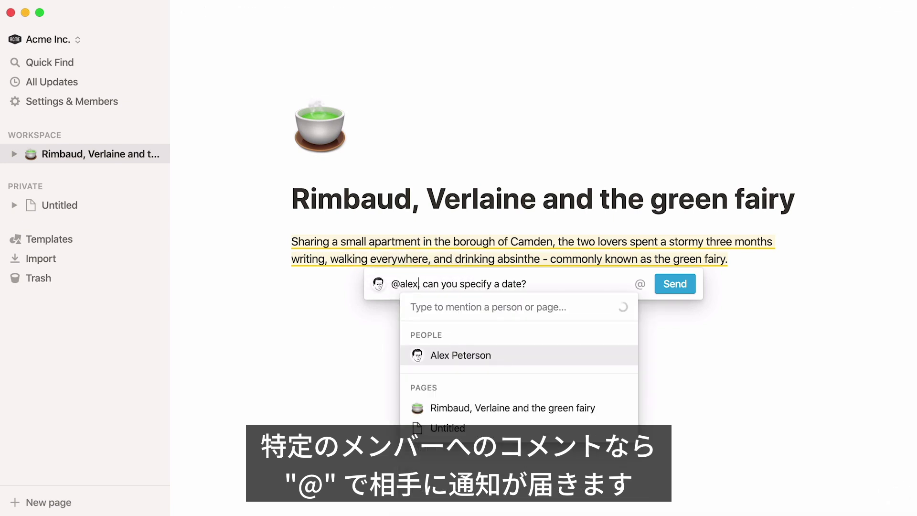
key("Return")
left_click(668, 286)
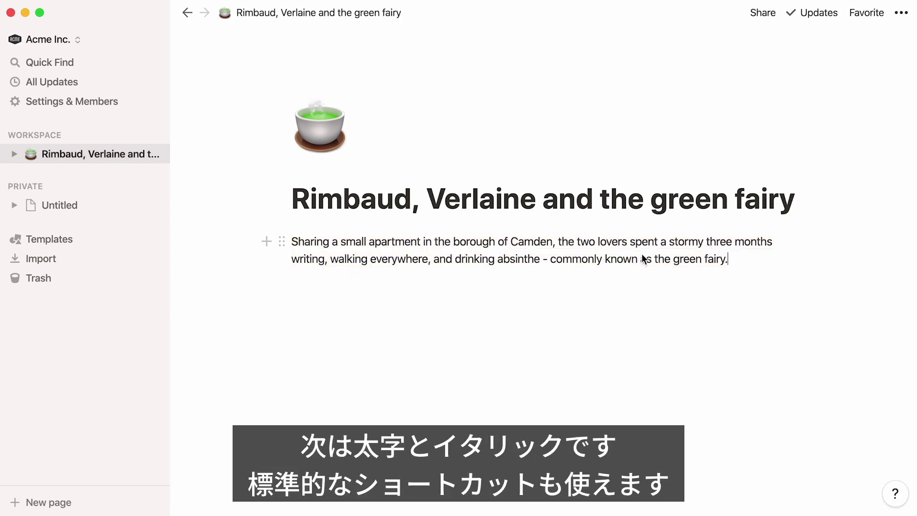
triple_click(639, 243)
left_click(378, 221)
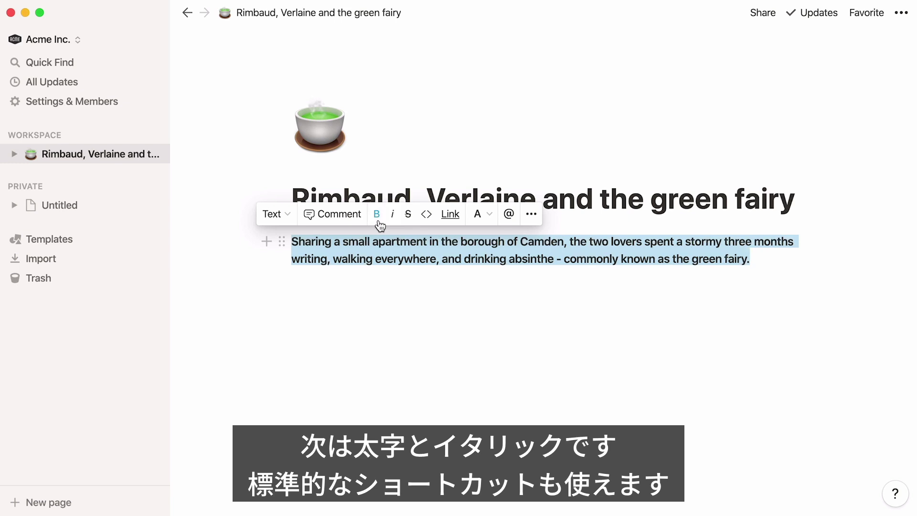
left_click(393, 221)
left_click(393, 220)
left_click(377, 220)
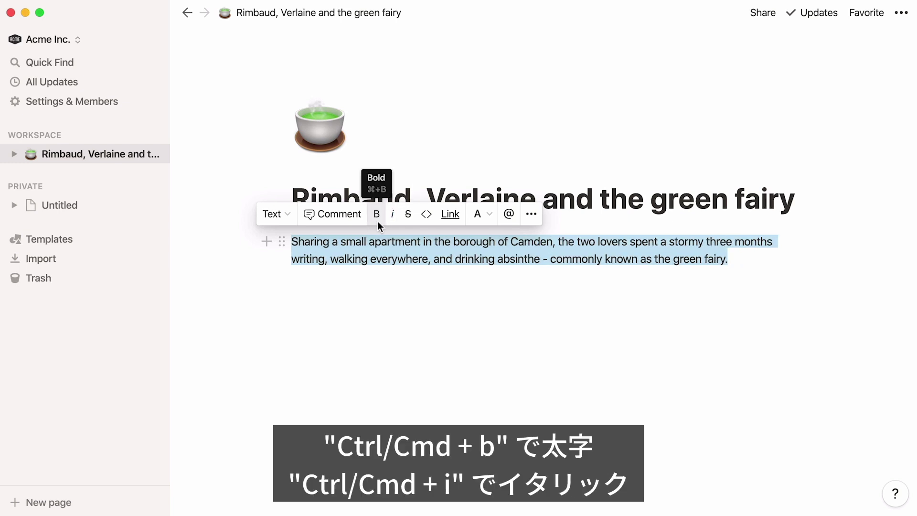
left_click(408, 218)
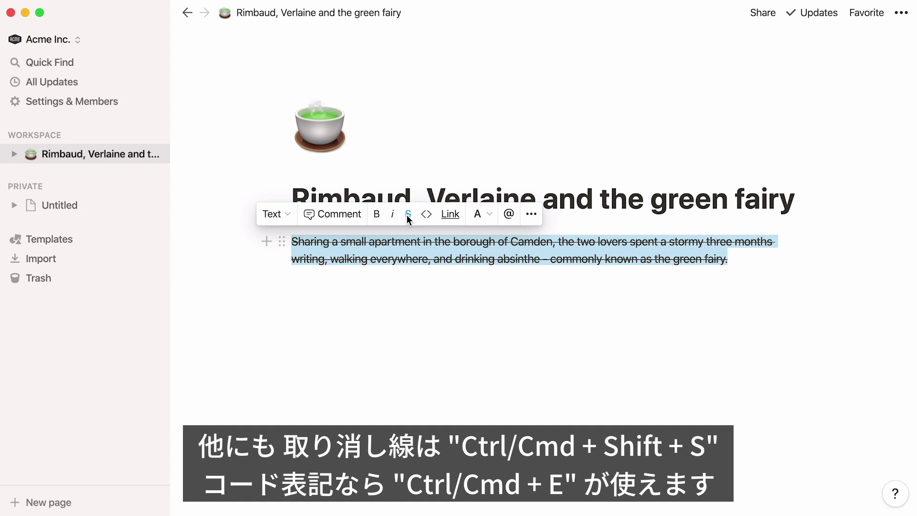
left_click(428, 217)
left_click(429, 217)
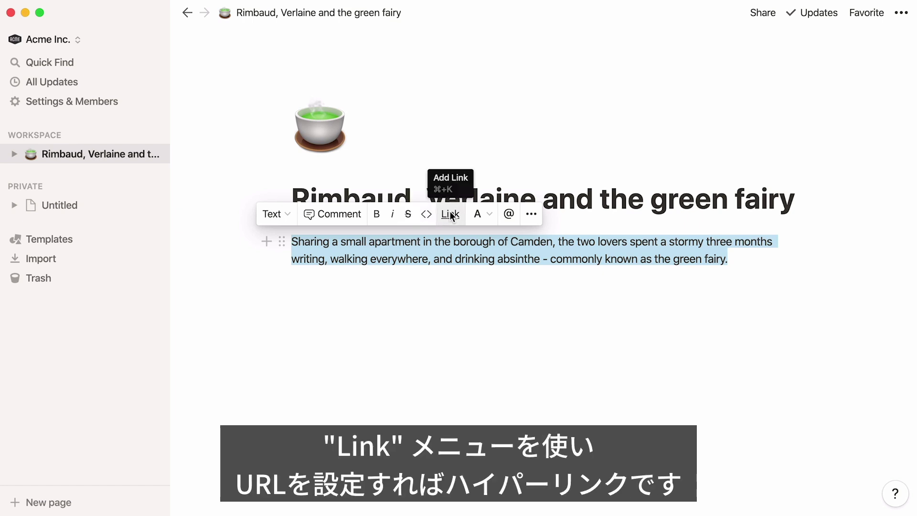
Step: Link the paragraph to the pasted New Yorker article address, then undo the link
left_click(451, 215)
type("www.newyorker.com/magazine/2011/08/29/rebel-rebel")
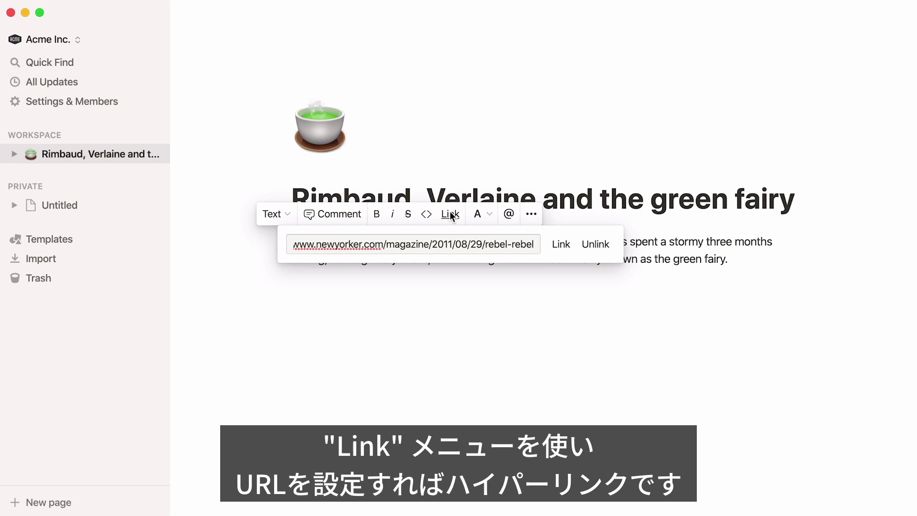
left_click(561, 254)
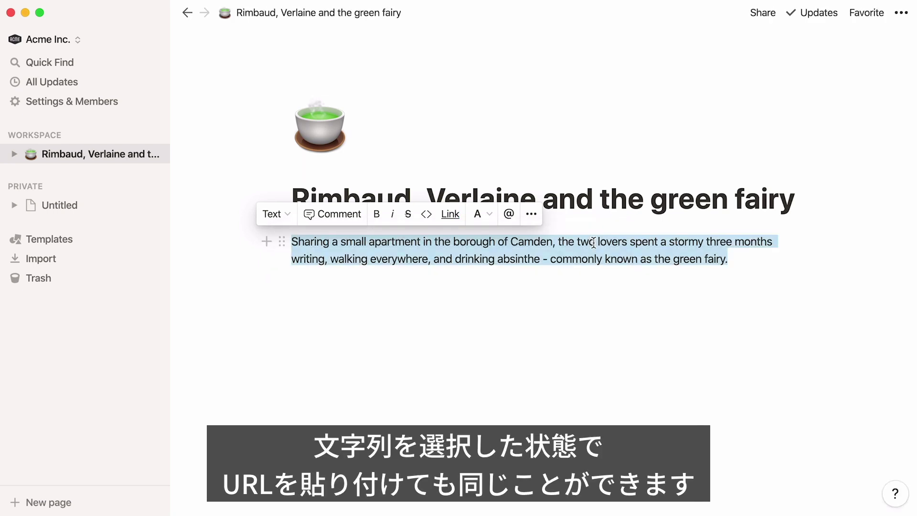
key("super+v")
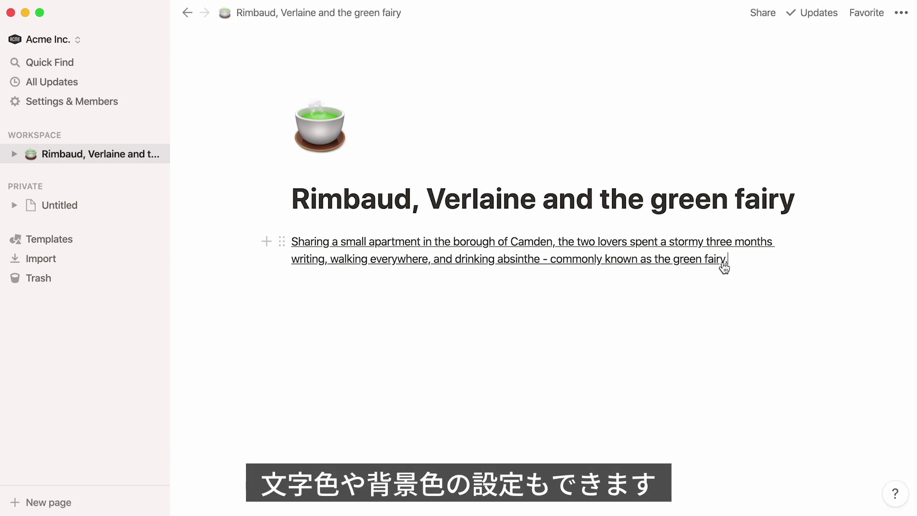
key("super+z")
Step: Colour the Camden paragraph text green and give it a green background
left_click(486, 215)
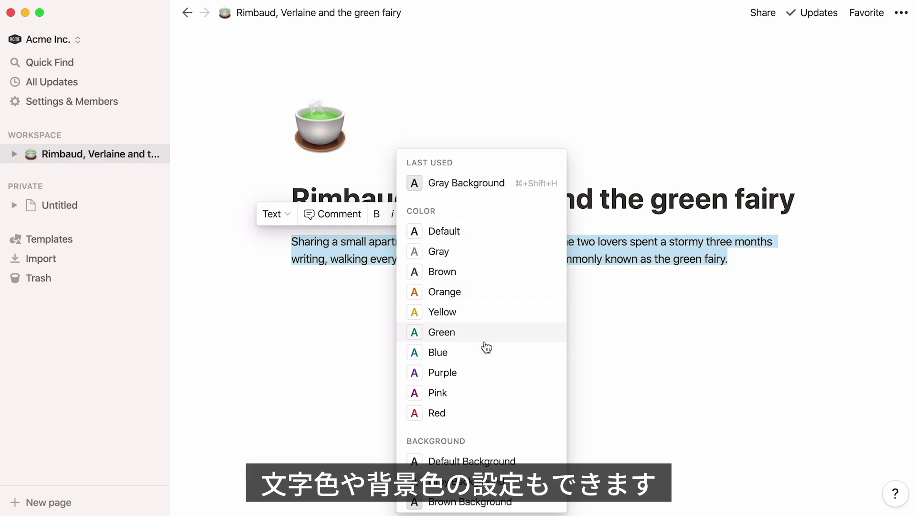
left_click(484, 340)
scroll(526, 426, "down", 5)
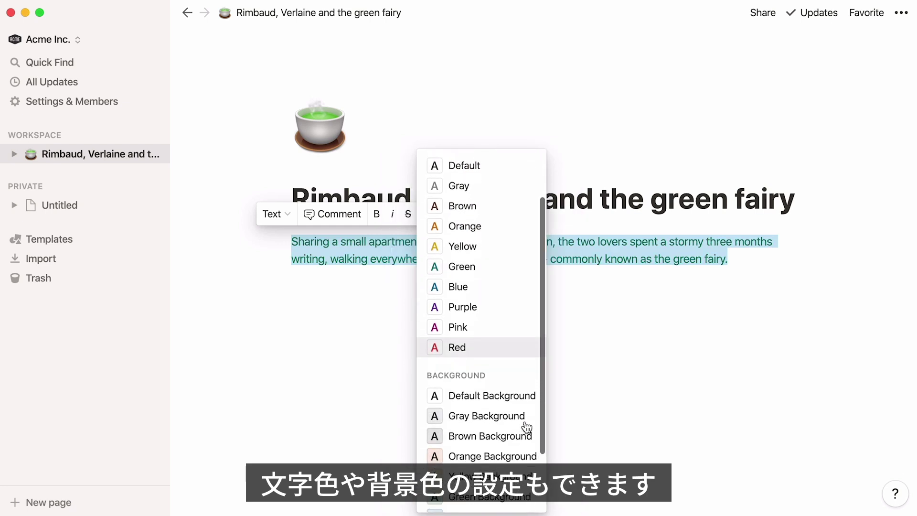
left_click(525, 462)
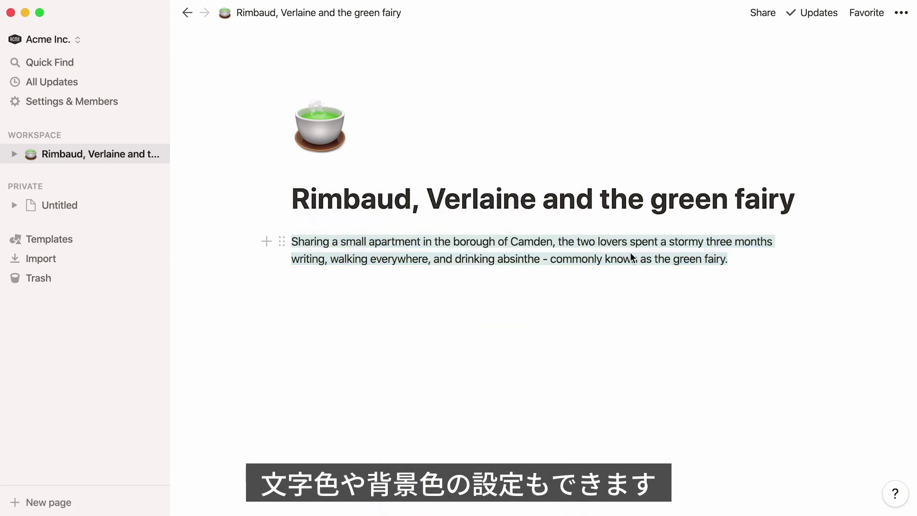
left_click(508, 219)
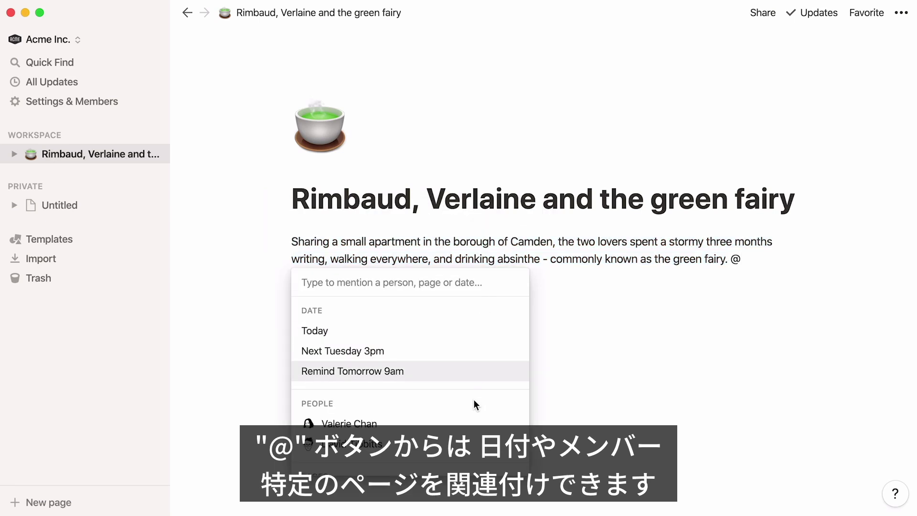
Step: Remove the stray @ and start a new empty block below the Camden paragraph
scroll(474, 400, "down", 2)
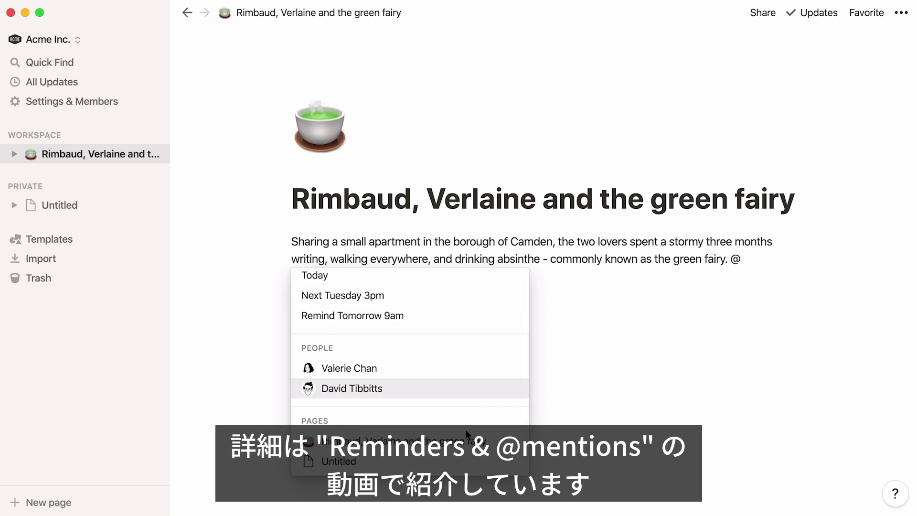
key("BackSpace")
key("Return")
key("Return")
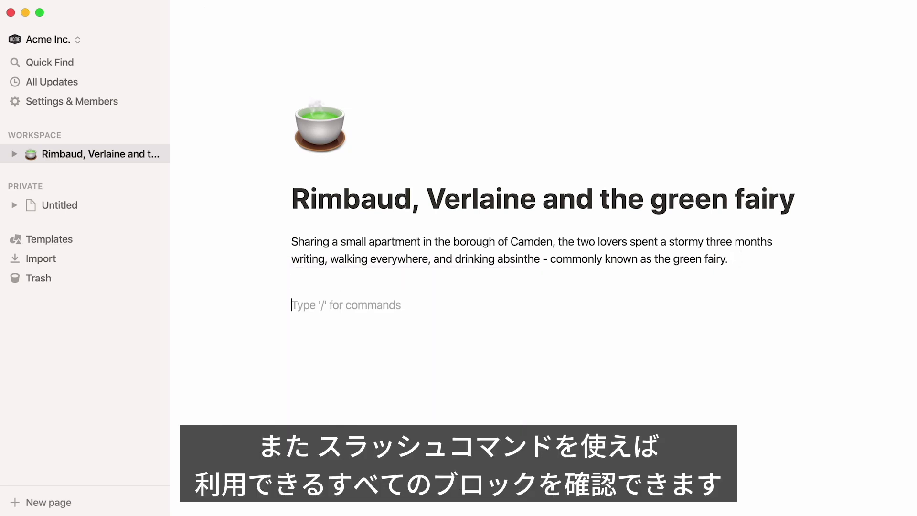
Step: Turn the empty block into a Quote block with /quote to hold the four-line poem
type("/")
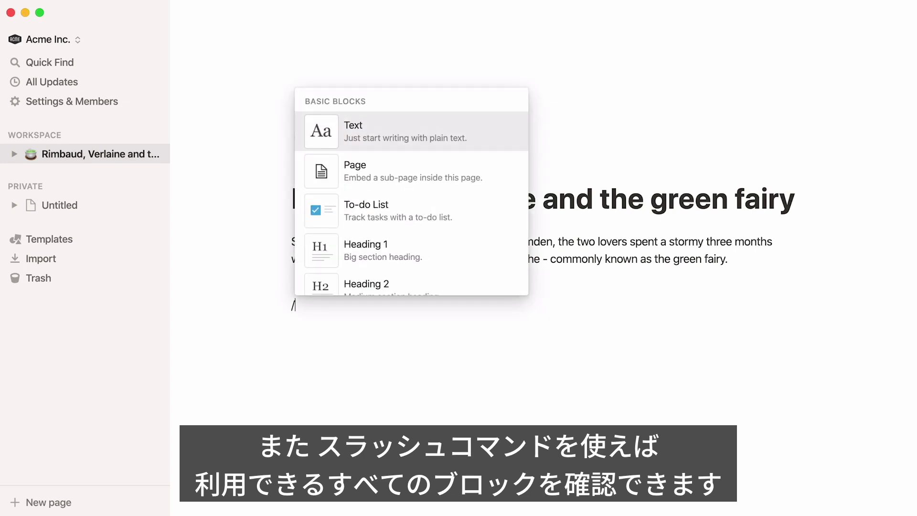
scroll(513, 258, "down", 5)
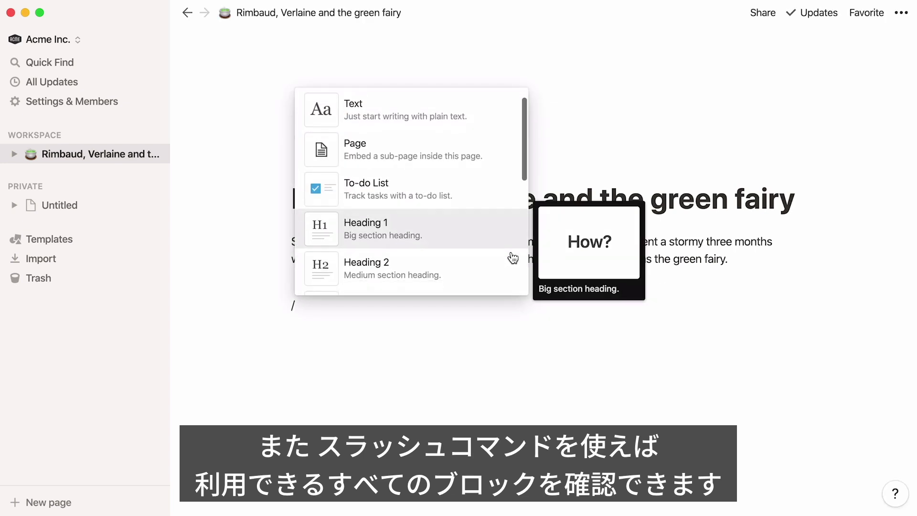
scroll(513, 258, "down", 2)
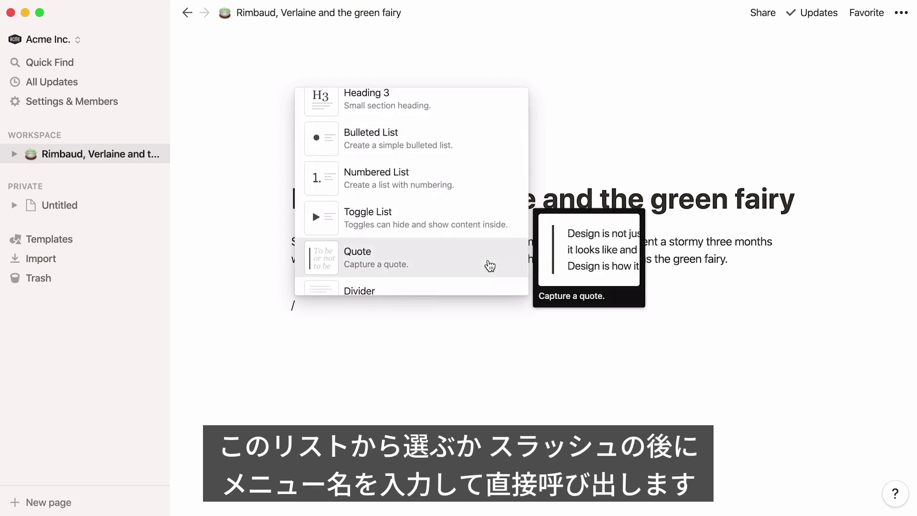
key("BackSpace")
type("/quote")
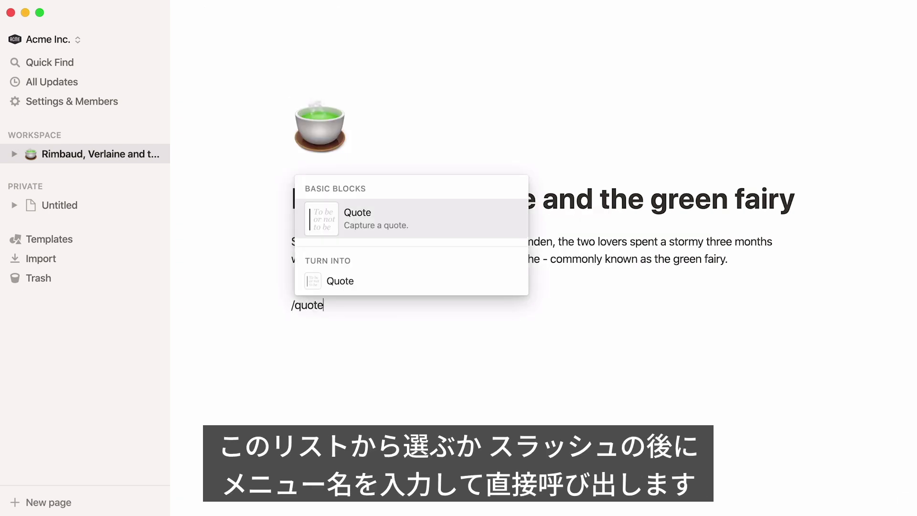
key("Return")
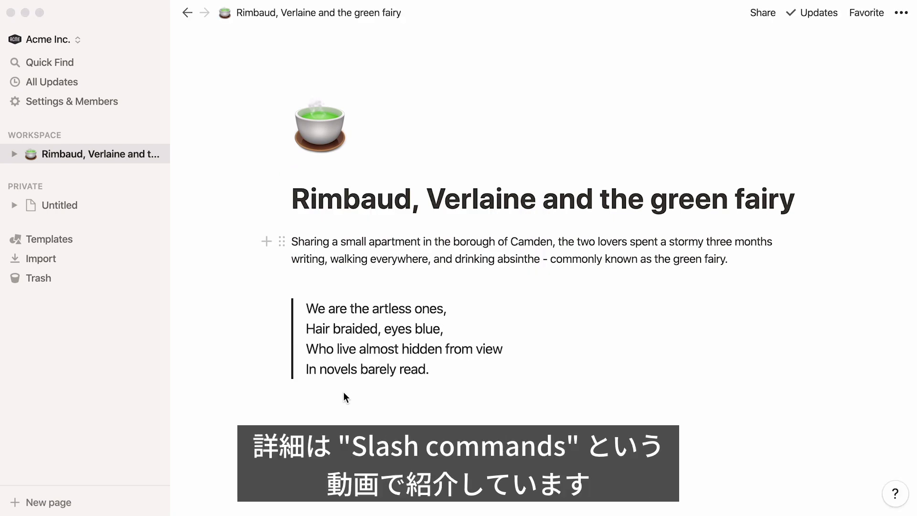
Step: Add a block below the quote and insert an inline list database, then undo it
left_click(308, 415)
key("Return")
key("Return")
type("/")
scroll(523, 222, "down", 15)
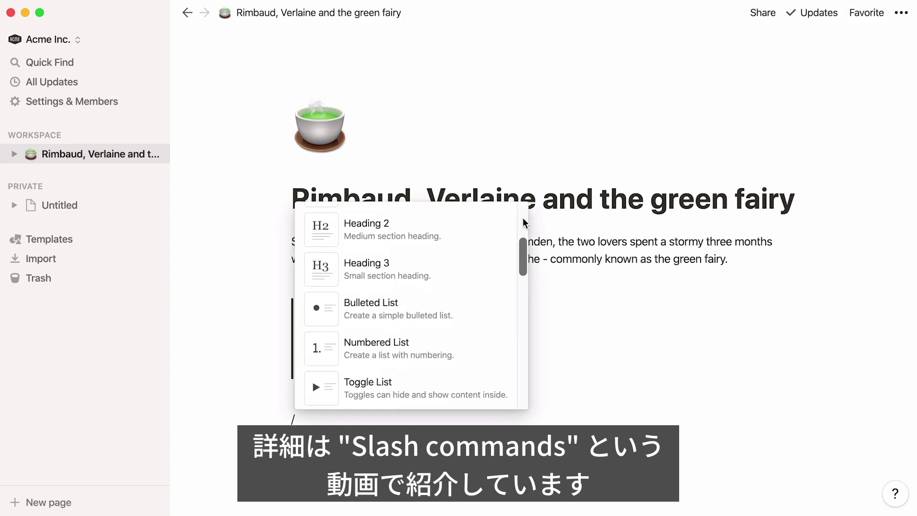
scroll(523, 217, "down", 3)
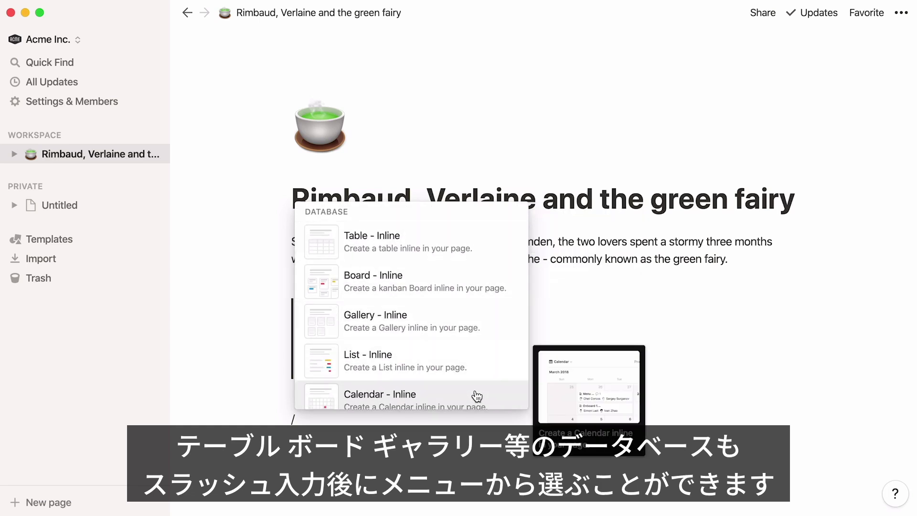
left_click(490, 361)
key("super+z")
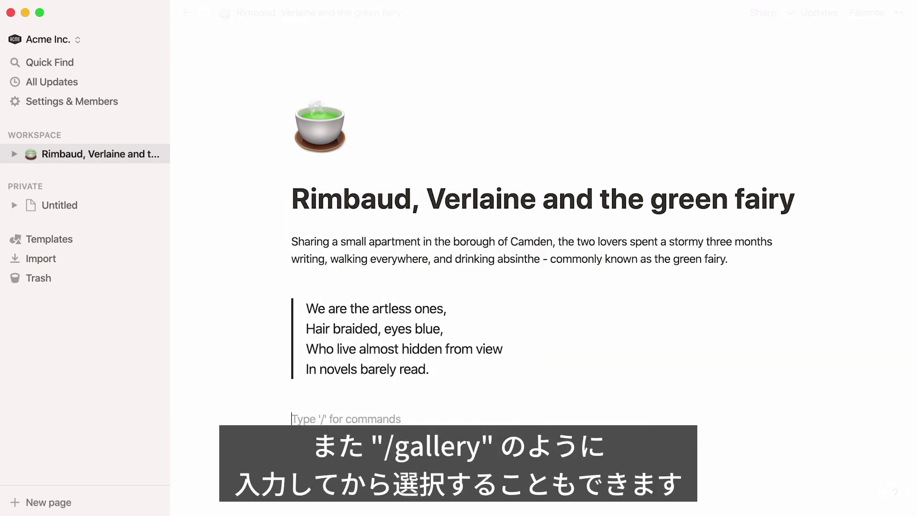
Step: Insert an inline Gallery database with /gallery below the quote for the Books covers
type("/gallery")
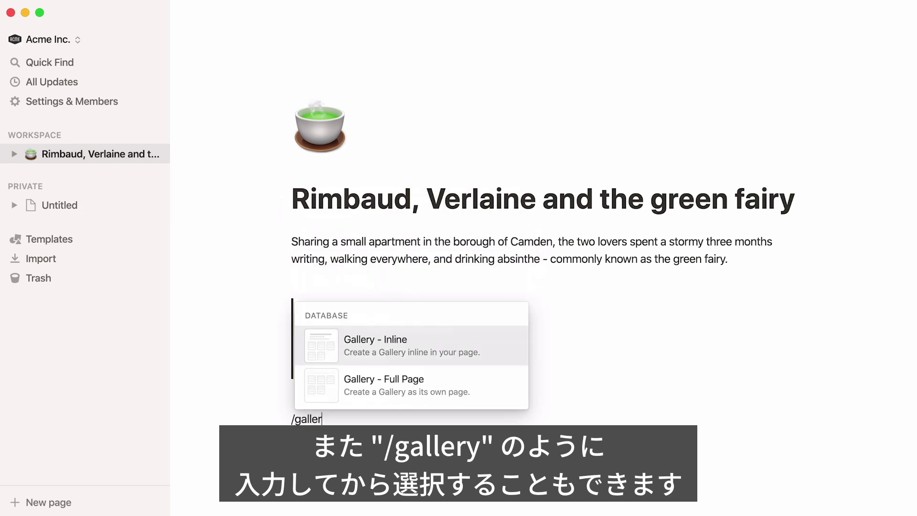
left_click(477, 367)
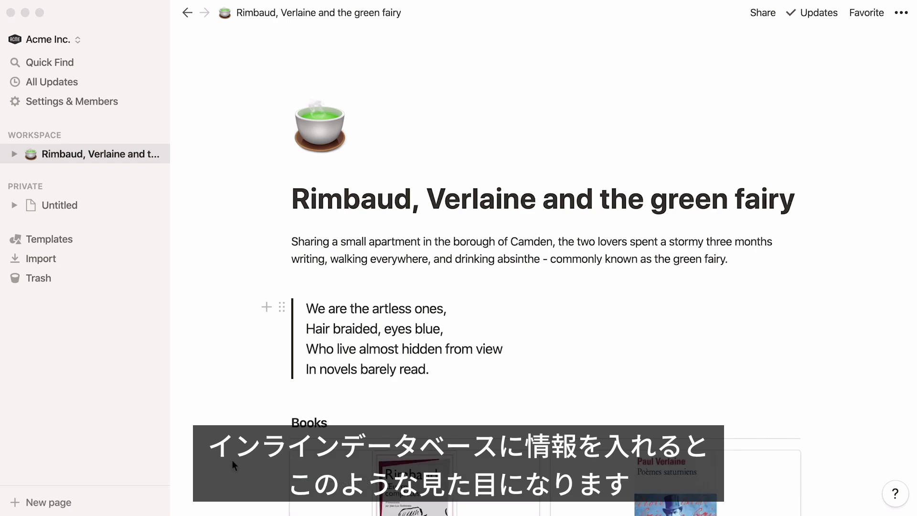
scroll(207, 472, "down", 3)
scroll(206, 471, "down", 5)
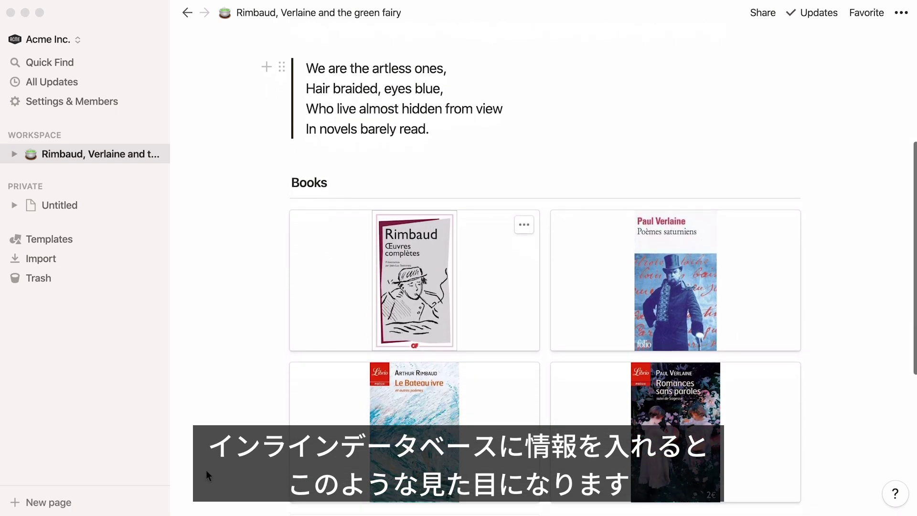
scroll(205, 471, "up", 5)
scroll(206, 471, "up", 3)
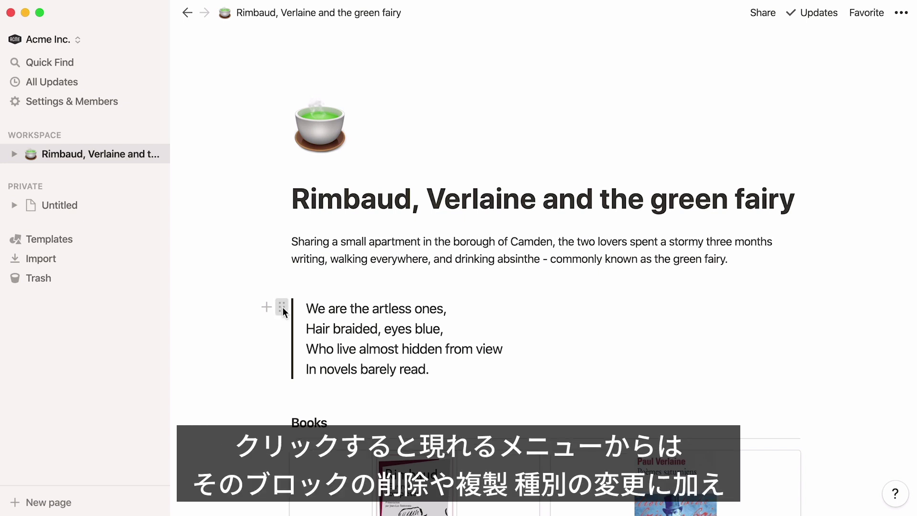
left_click(282, 308)
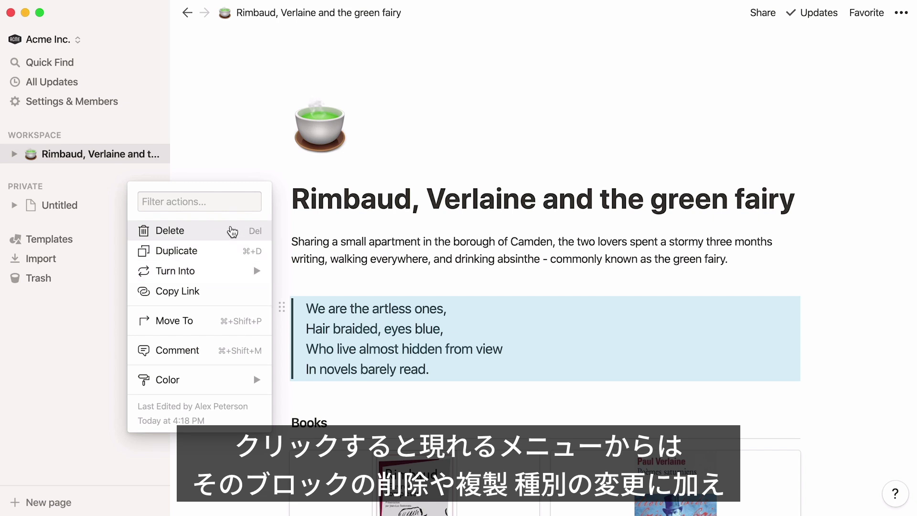
left_click(225, 250)
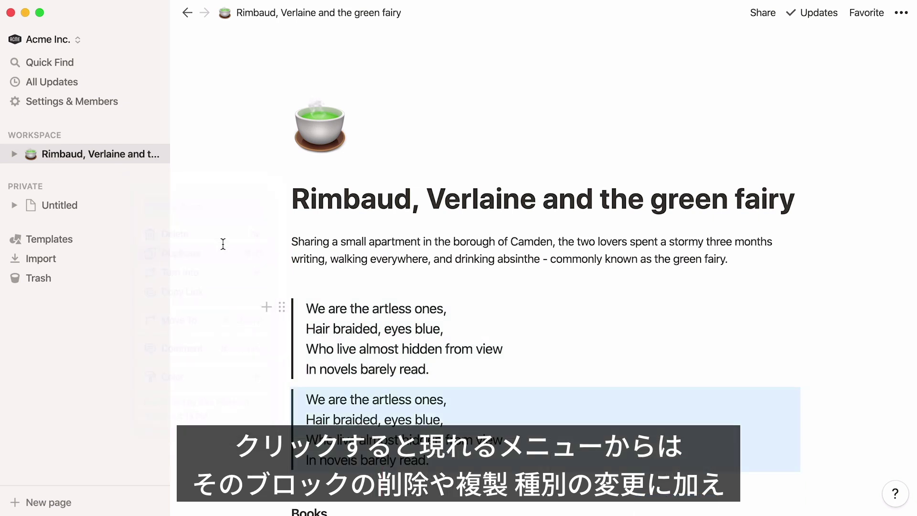
key("super+z")
left_click(281, 307)
mouse_move(256, 271)
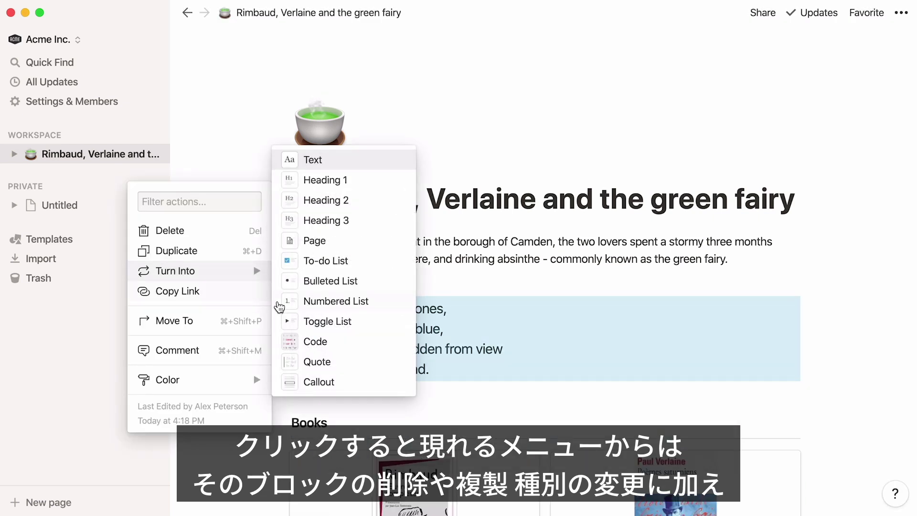
key("Escape")
left_click(281, 307)
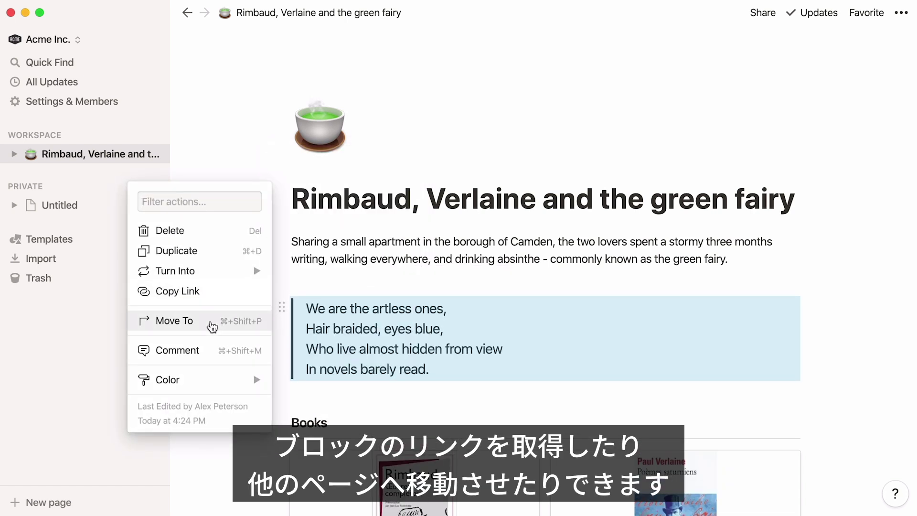
left_click(244, 321)
left_click(289, 403)
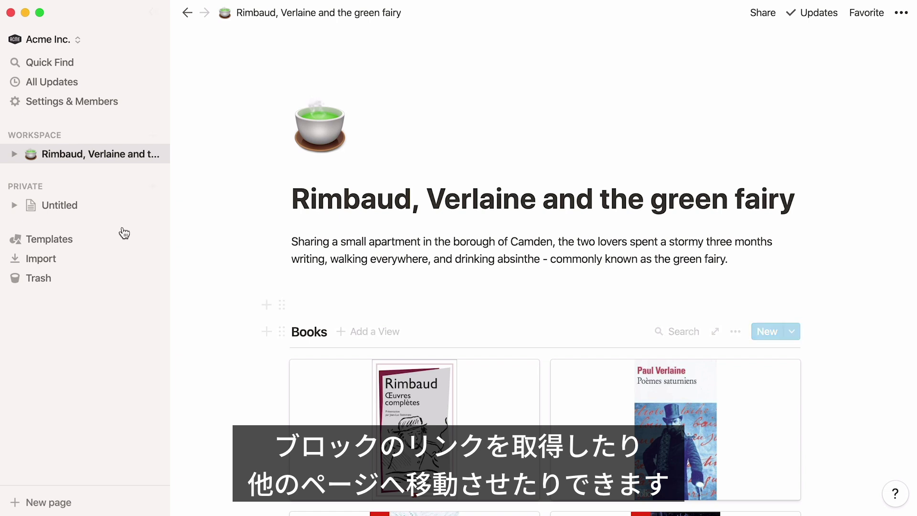
left_click(96, 205)
left_click(124, 155)
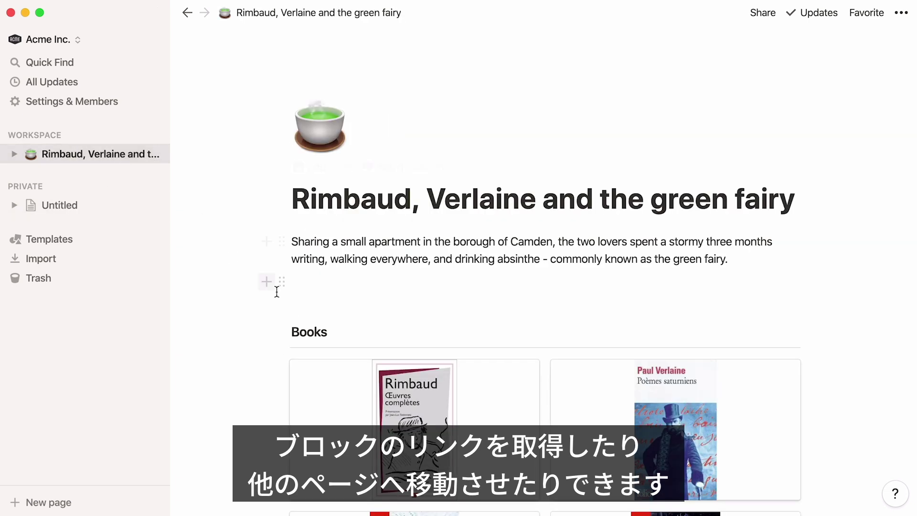
left_click(282, 306)
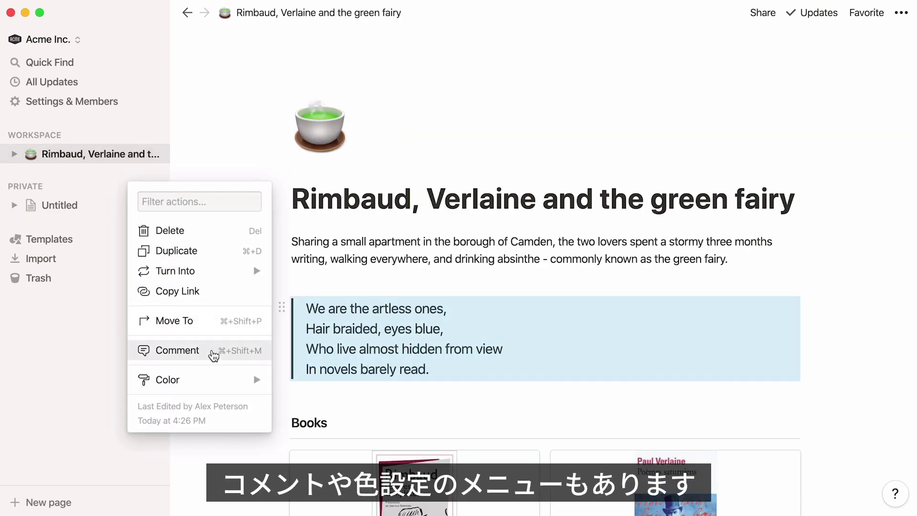
mouse_move(211, 380)
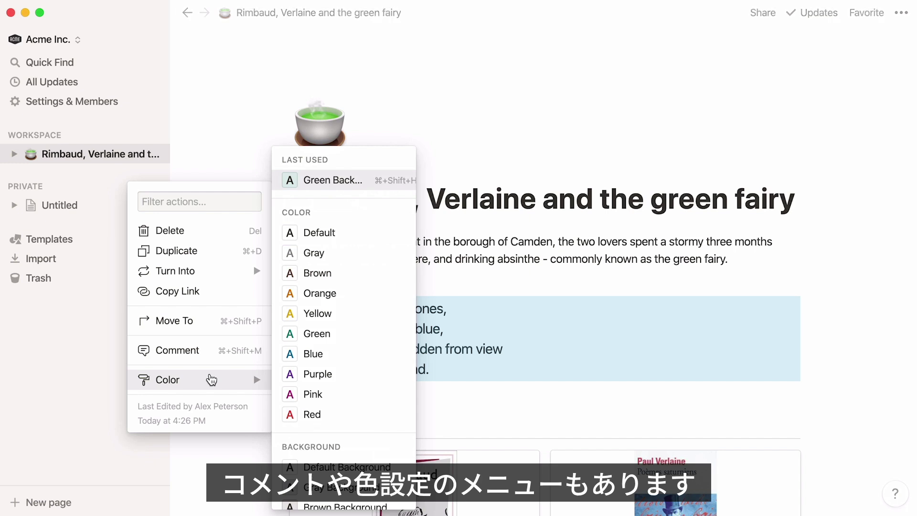
left_click(616, 222)
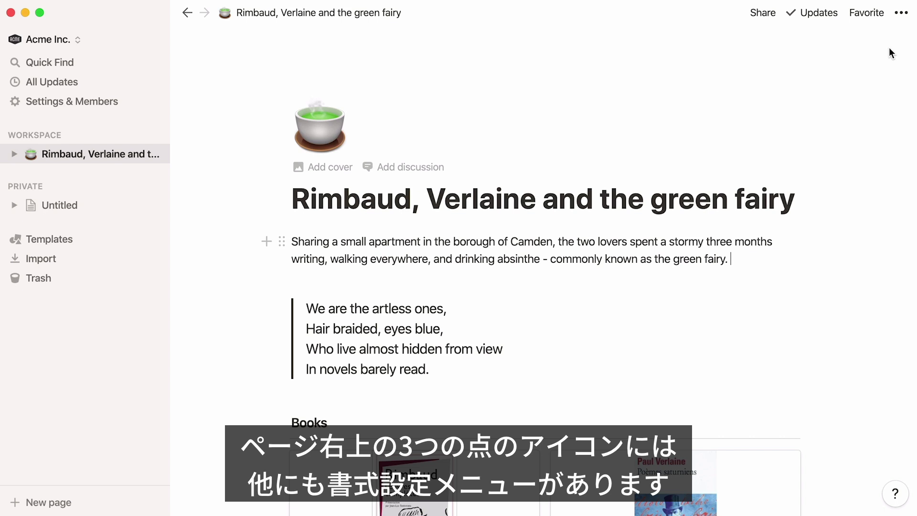
Step: Set the page style to Serif, trying Small Text and Full Width then switching both back off
left_click(903, 14)
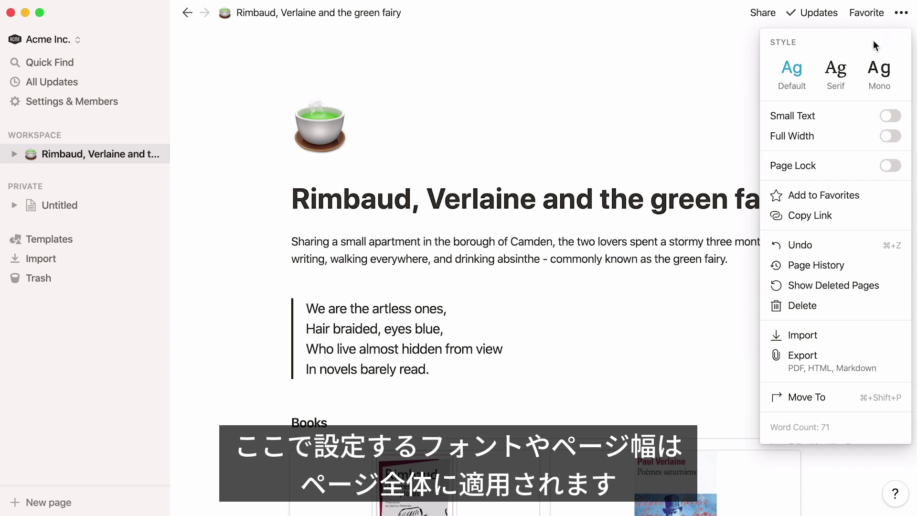
left_click(849, 70)
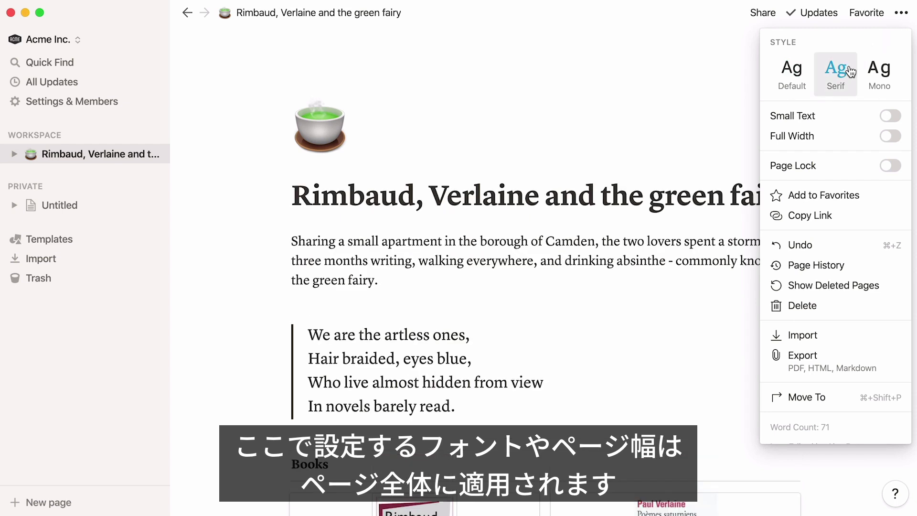
left_click(891, 117)
left_click(890, 116)
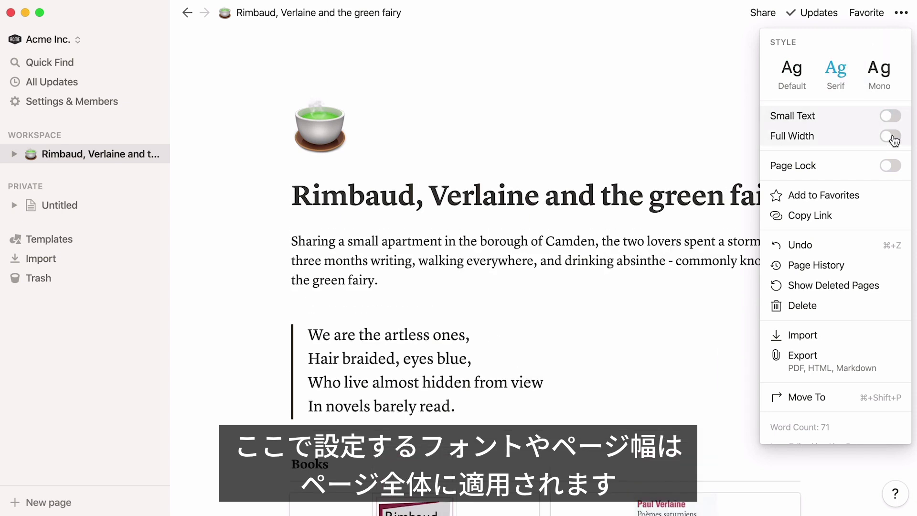
left_click(890, 136)
left_click(891, 136)
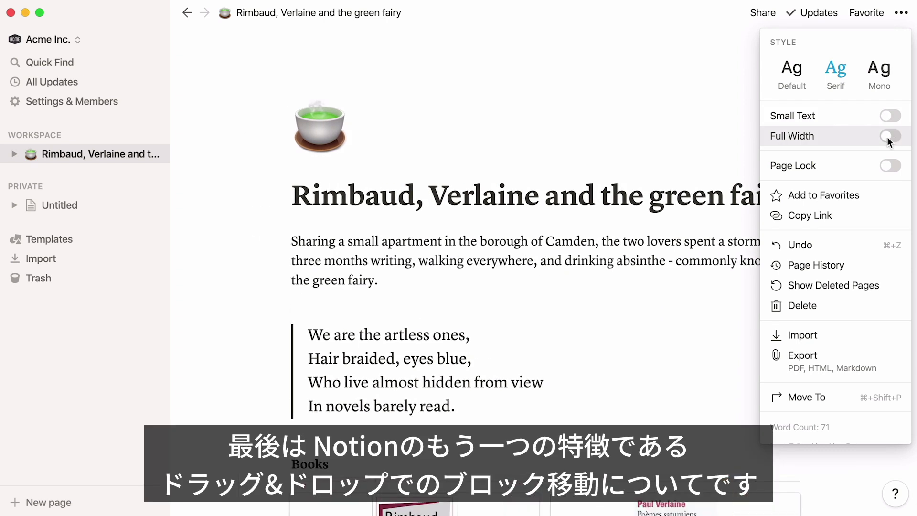
left_click(264, 372)
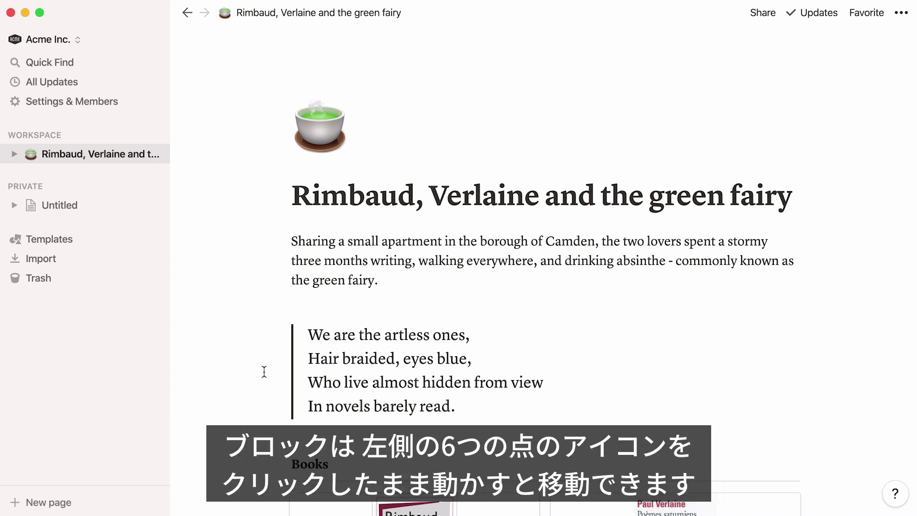
Step: Drag the verse quote up to sit directly under the title, above the Camden paragraph
mouse_move(280, 333)
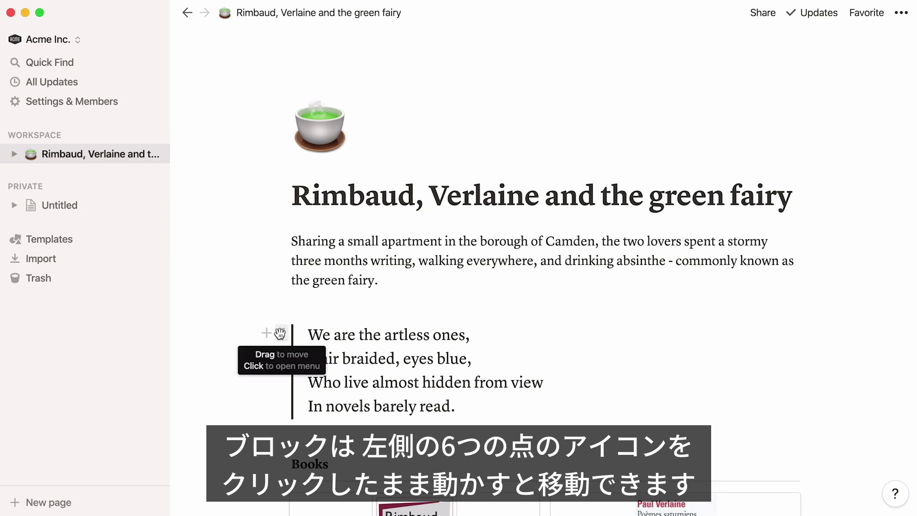
left_click_drag(279, 313, 290, 235)
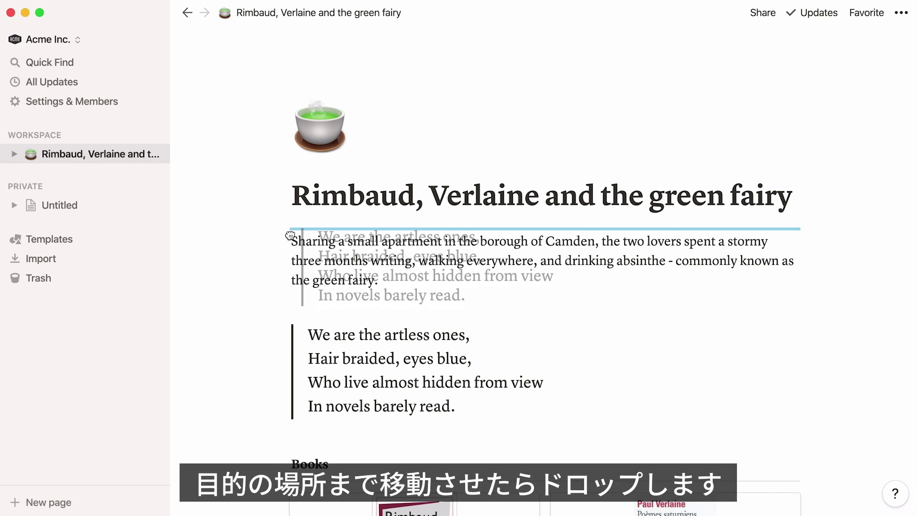
left_click_drag(290, 235, 290, 235)
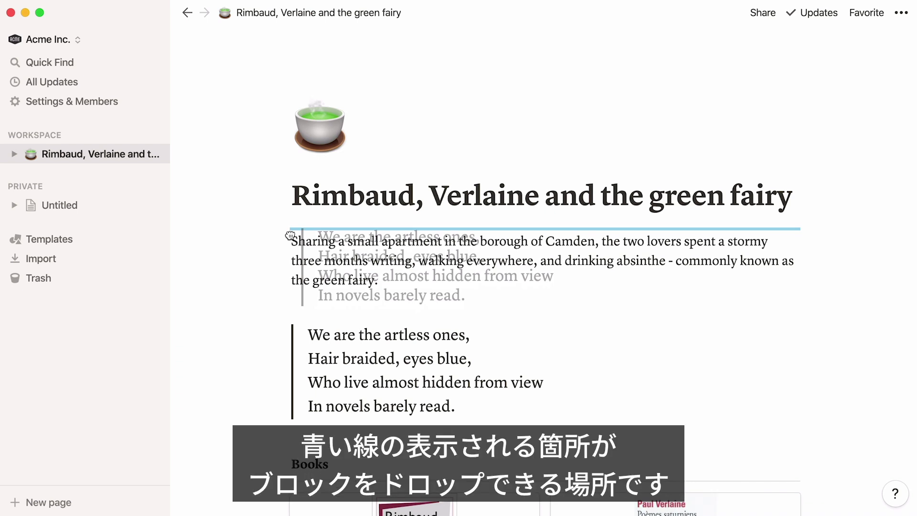
left_click_drag(290, 235, 290, 234)
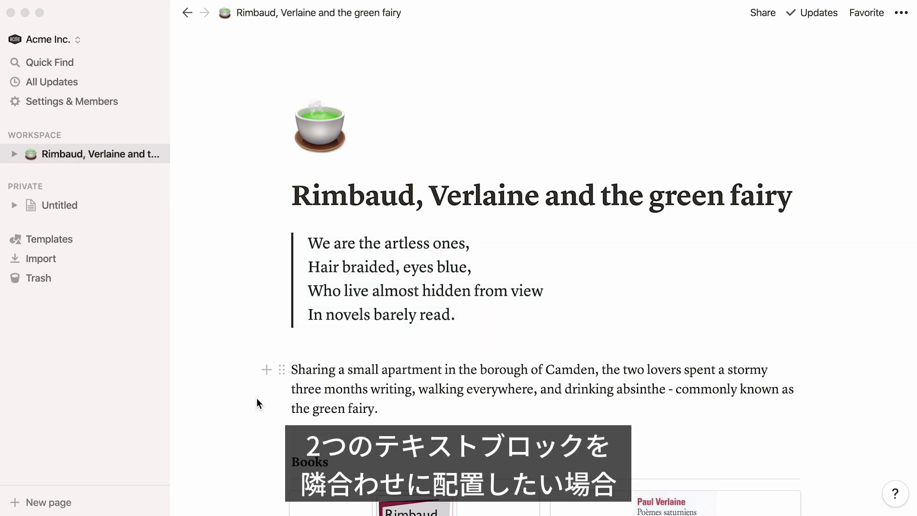
Step: Move the Camden paragraph beside the poem quote, widen the quote column, and delete the empty block below
left_click(282, 367)
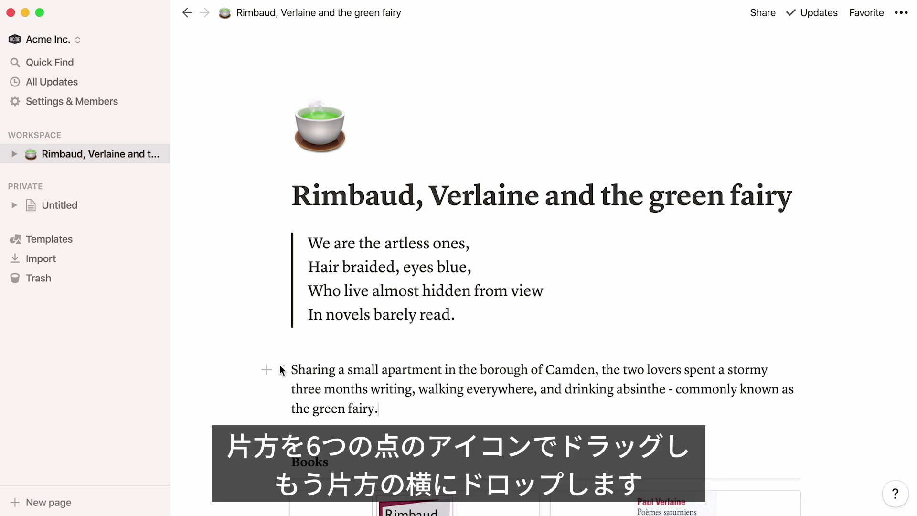
left_click_drag(279, 367, 261, 288)
left_click_drag(545, 272, 479, 250)
left_click(311, 426)
key("BackSpace")
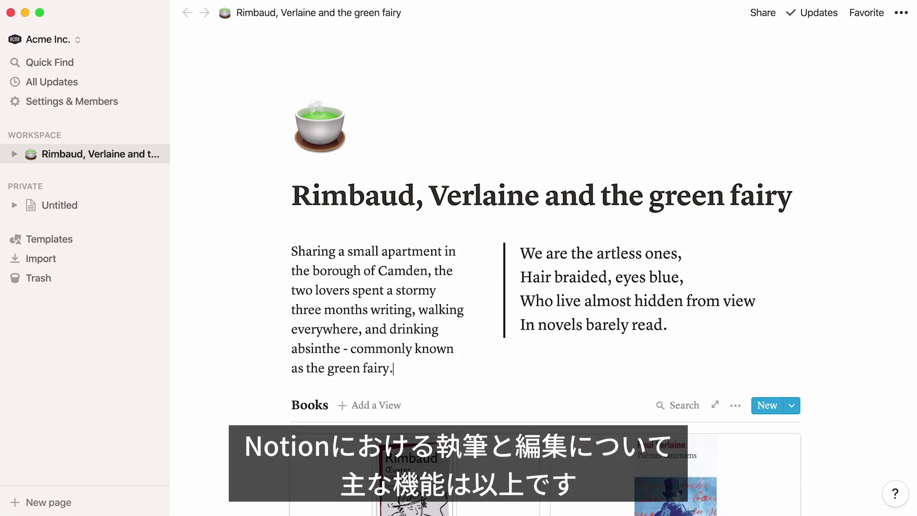